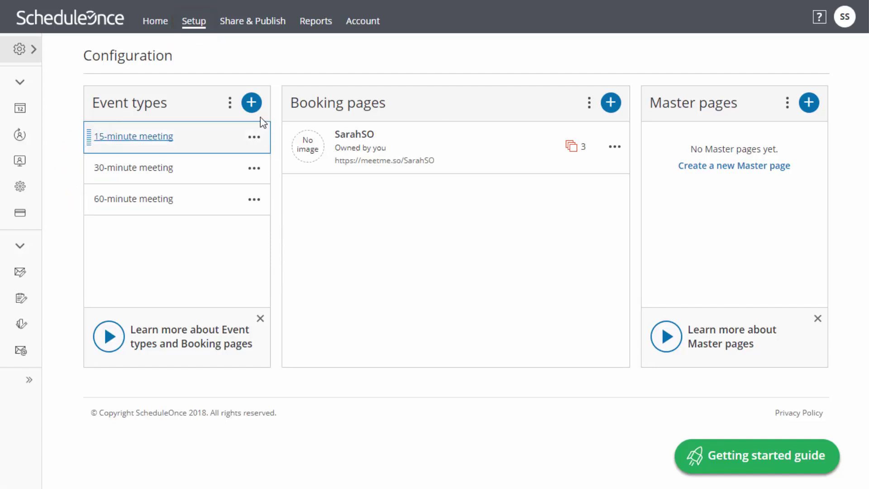
- Create a new event type named Consultation with the handshake image, then save it and open it for editing
left_click(256, 107)
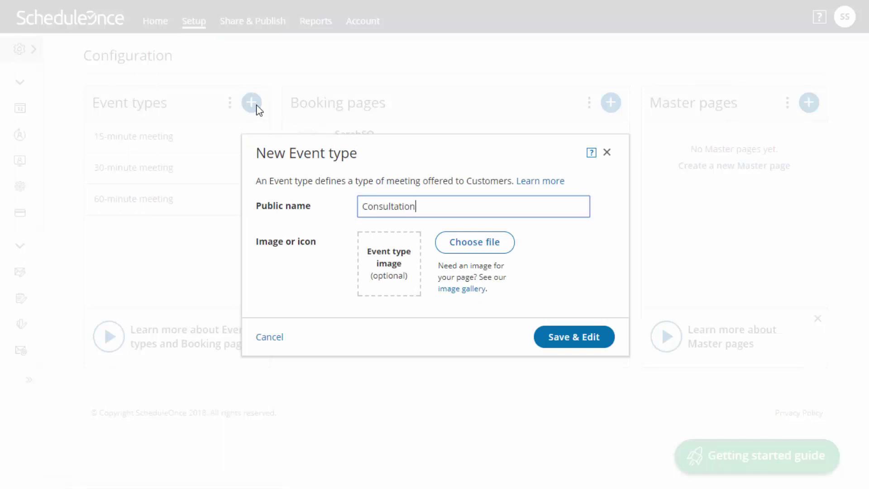
left_click(474, 244)
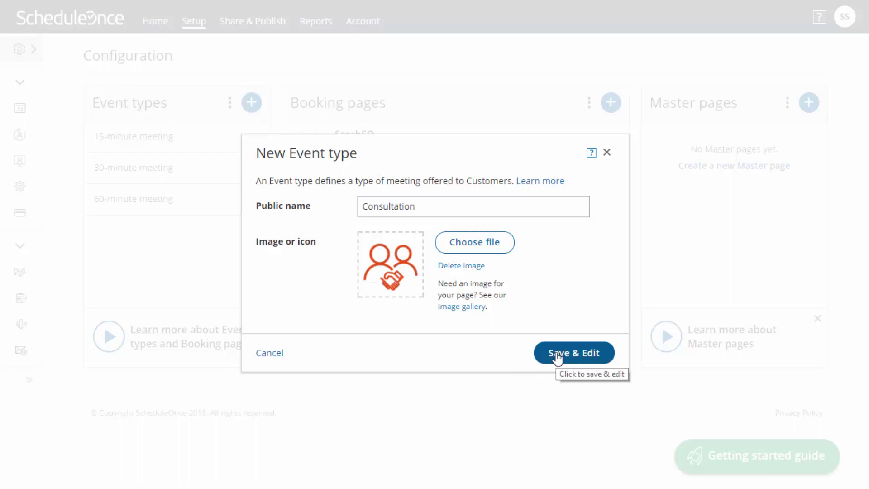
left_click(558, 354)
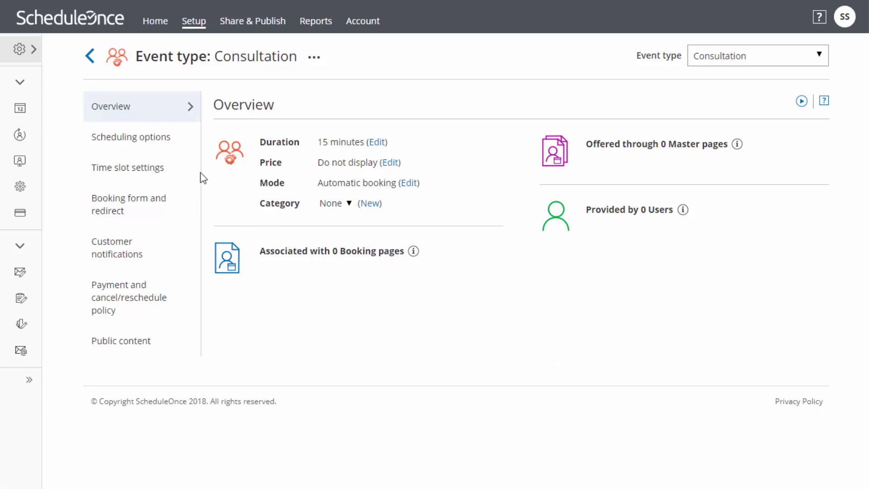
- Set the Consultation scheduling options to a single session and a group session of up to 2 customers, and save them
left_click(184, 144)
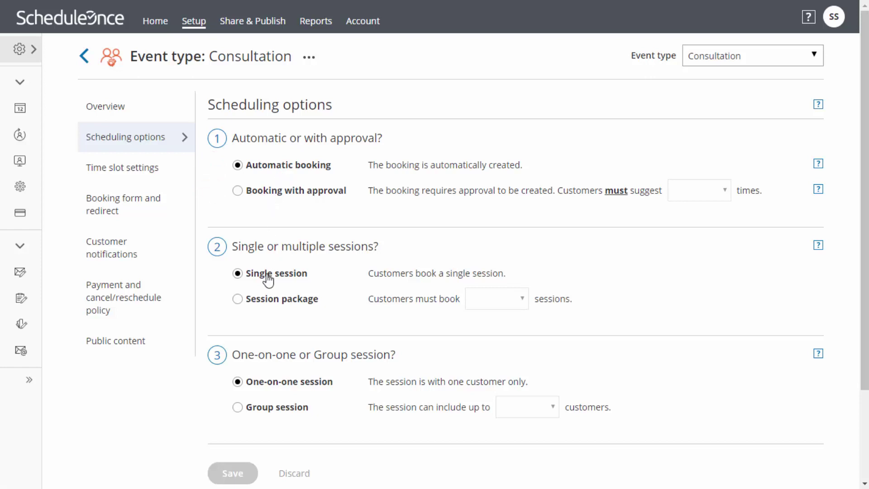
left_click(252, 303)
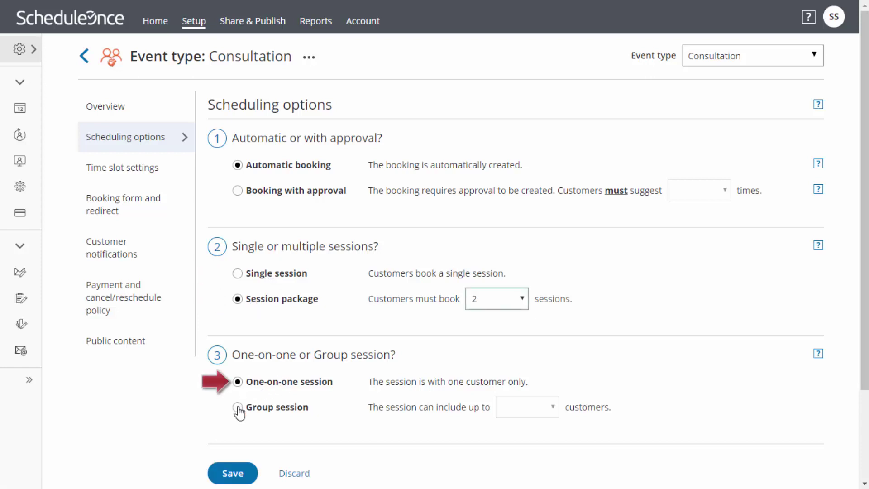
left_click(238, 408)
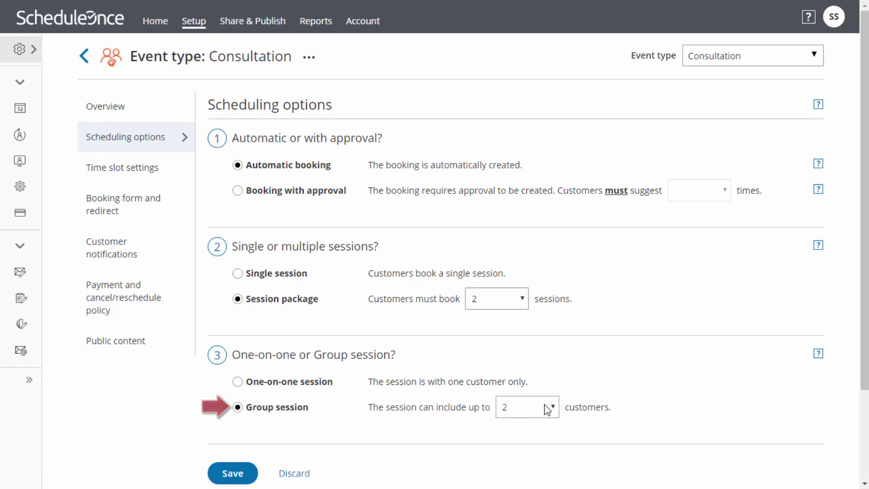
left_click(243, 474)
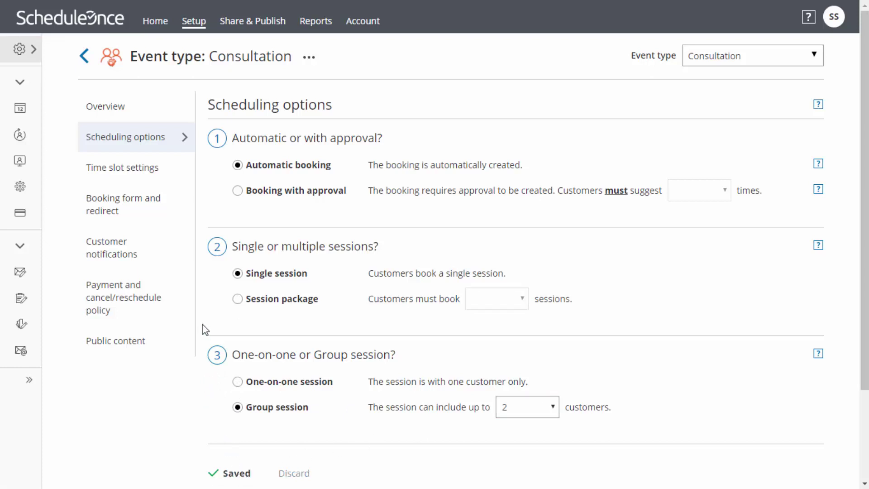
- In the time slot settings, set the event duration to 30 minutes and exclude the 30-minute mark from the starting times
left_click(162, 169)
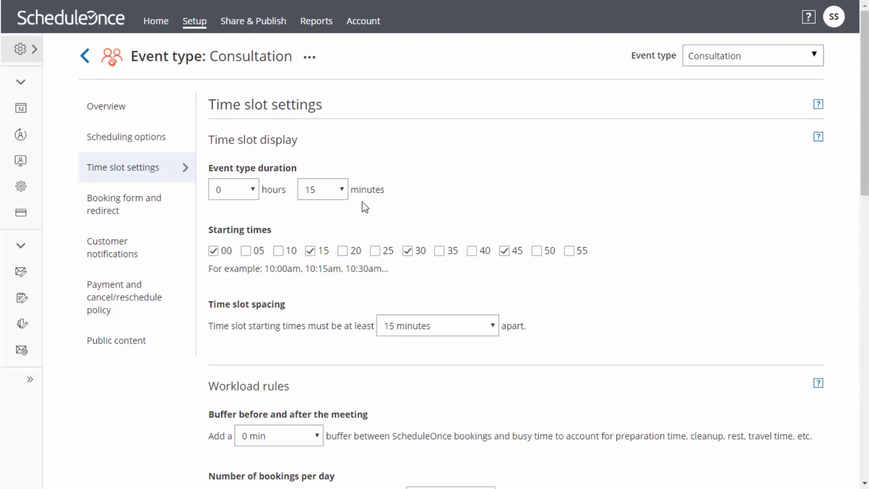
left_click(342, 189)
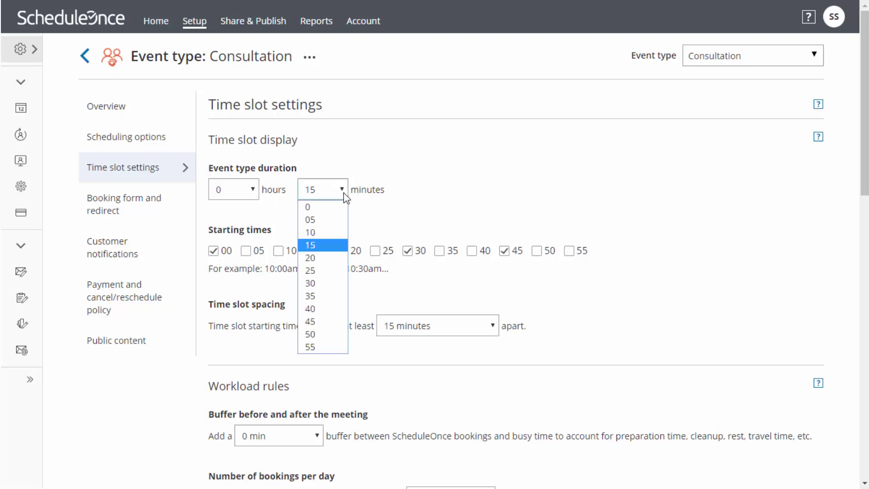
left_click(334, 284)
left_click(407, 251)
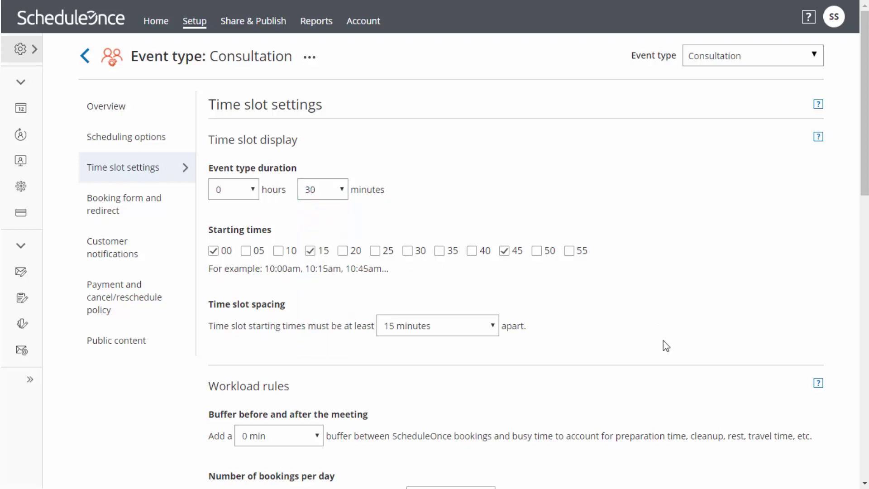
- Review the workload rules for buffer and booking limits, and the lead time options in the timeframe rules
scroll(663, 344, "down", 2)
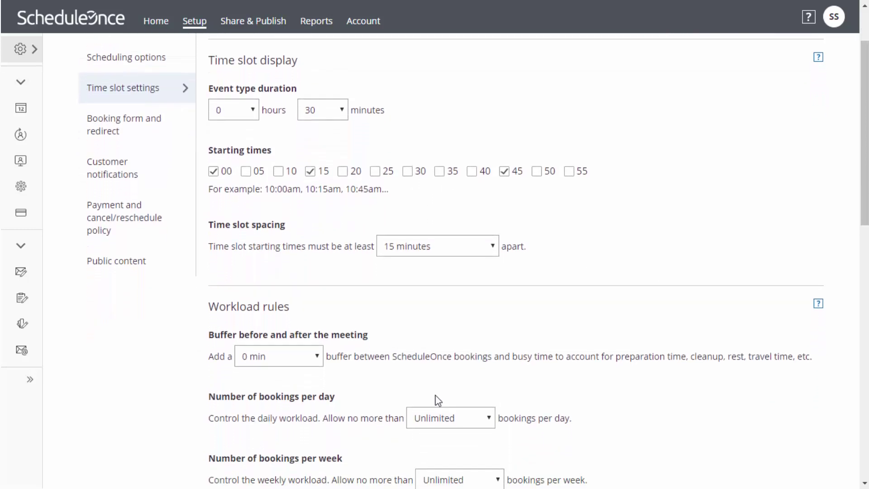
scroll(437, 400, "down", 2)
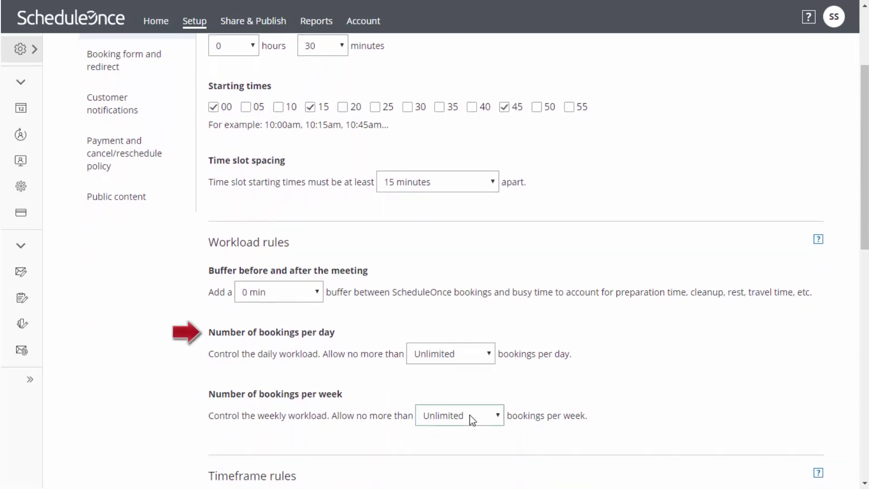
scroll(474, 438, "down", 1)
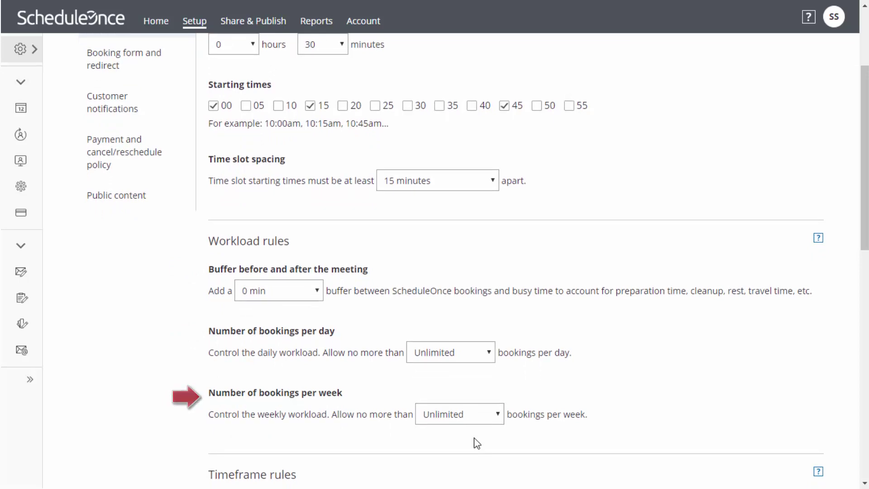
scroll(477, 443, "down", 2)
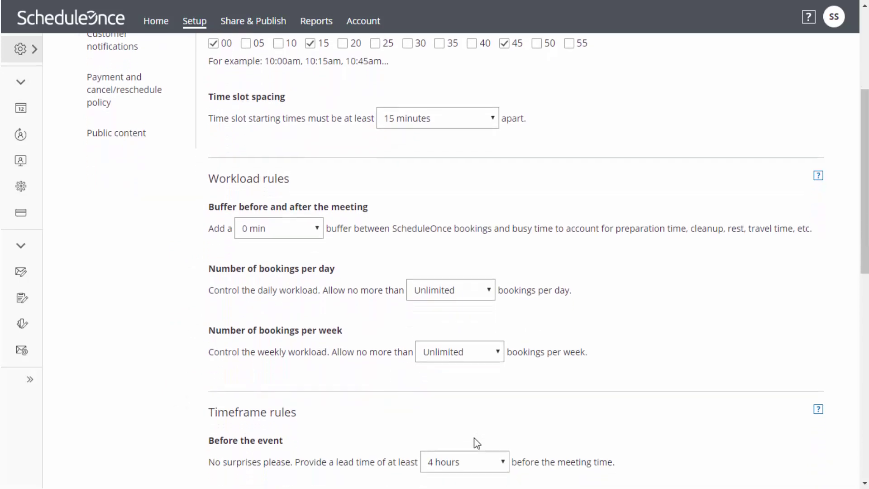
scroll(477, 442, "down", 2)
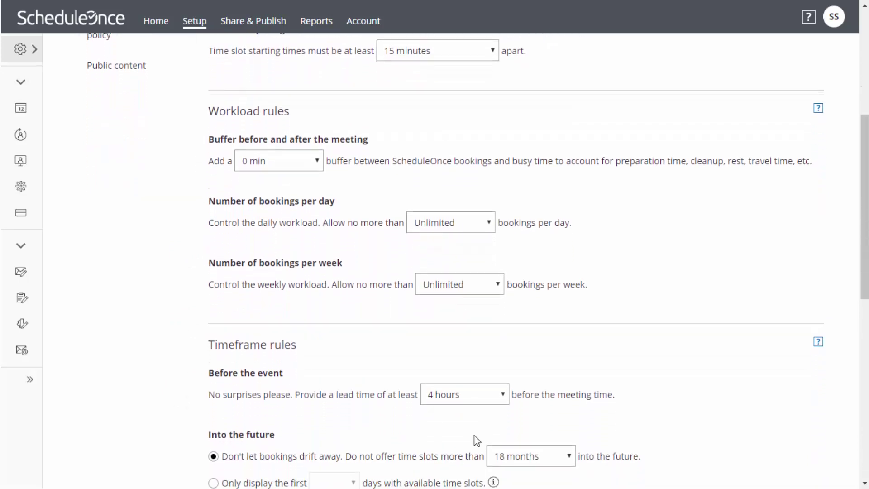
scroll(476, 438, "down", 2)
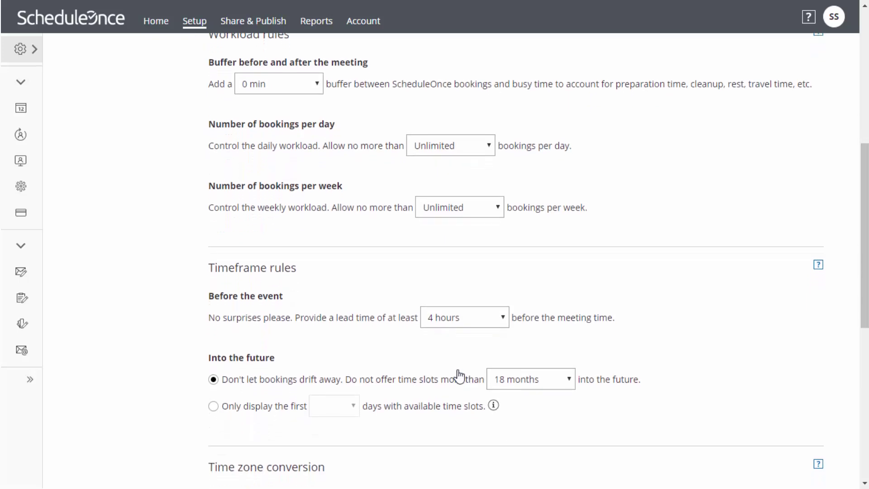
scroll(459, 375, "down", 1)
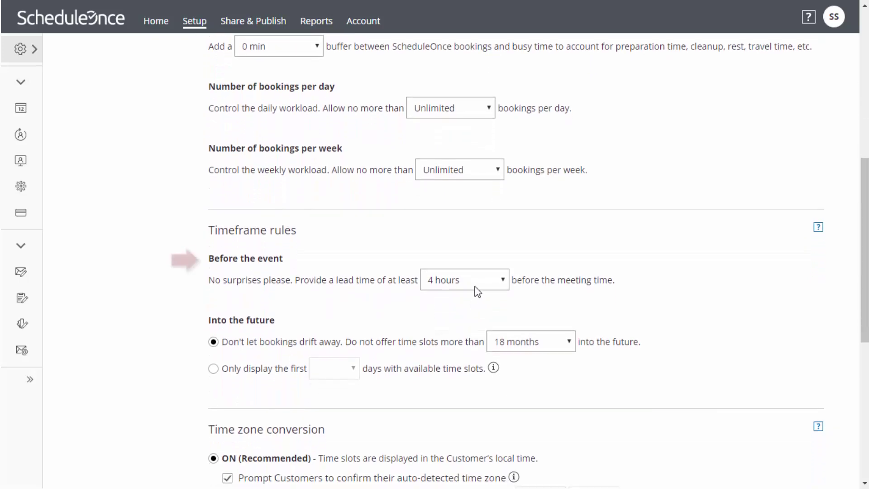
left_click(475, 285)
left_click(477, 287)
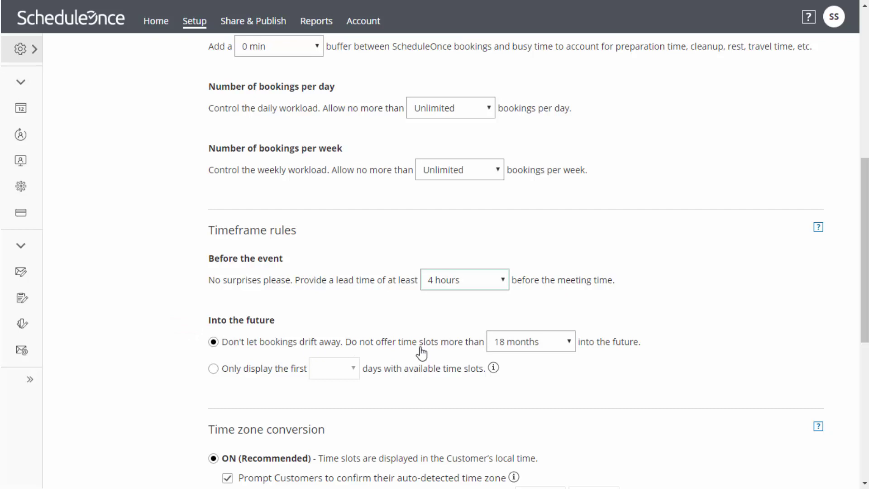
- Limit future availability to only the first 10 days with available time slots
left_click(214, 370)
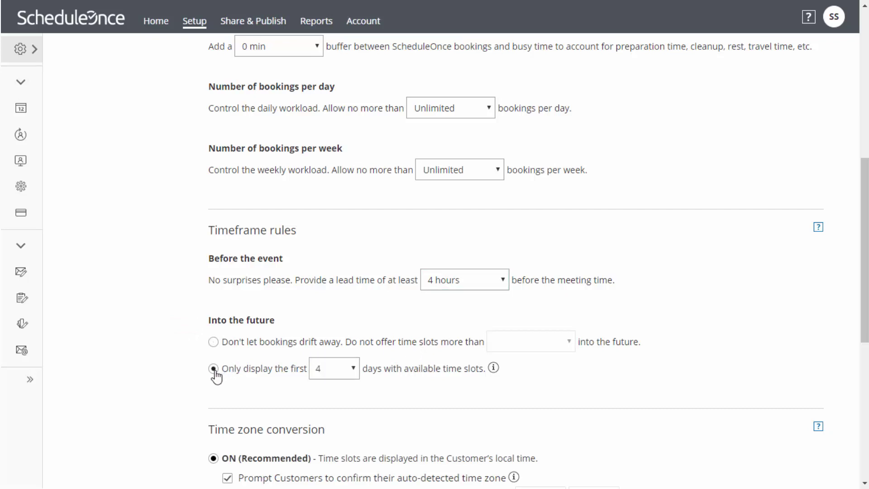
left_click(354, 368)
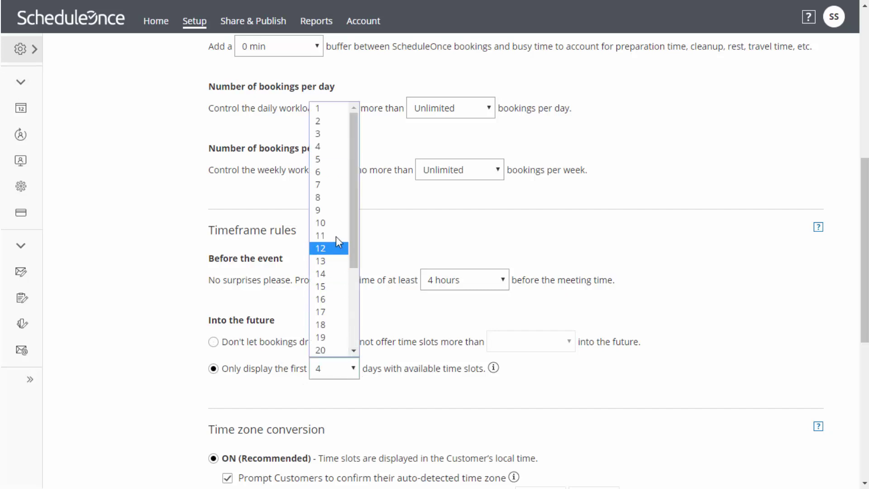
left_click(326, 223)
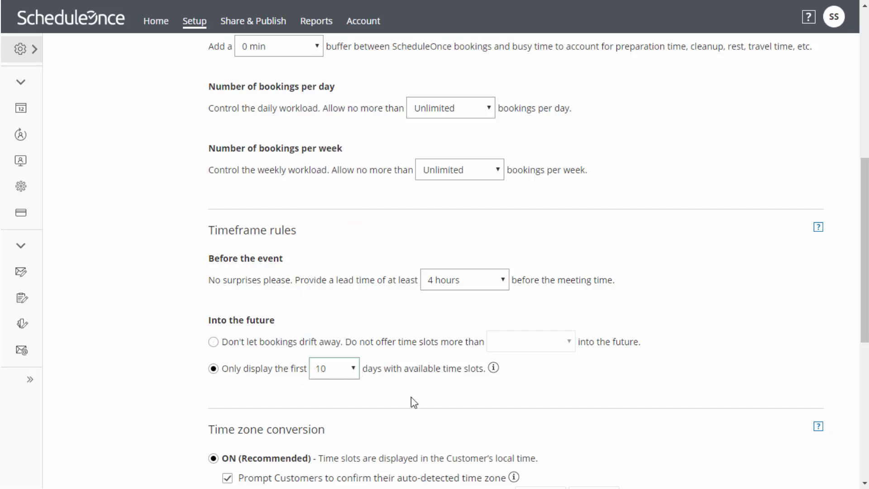
- Disable prompting customers to confirm their auto-detected time zone in the time zone conversion settings
scroll(414, 404, "down", 3)
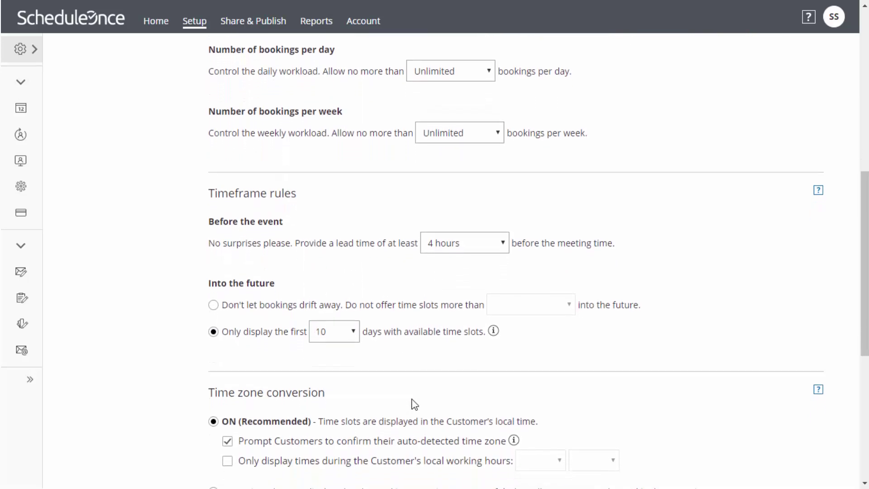
scroll(413, 403, "down", 2)
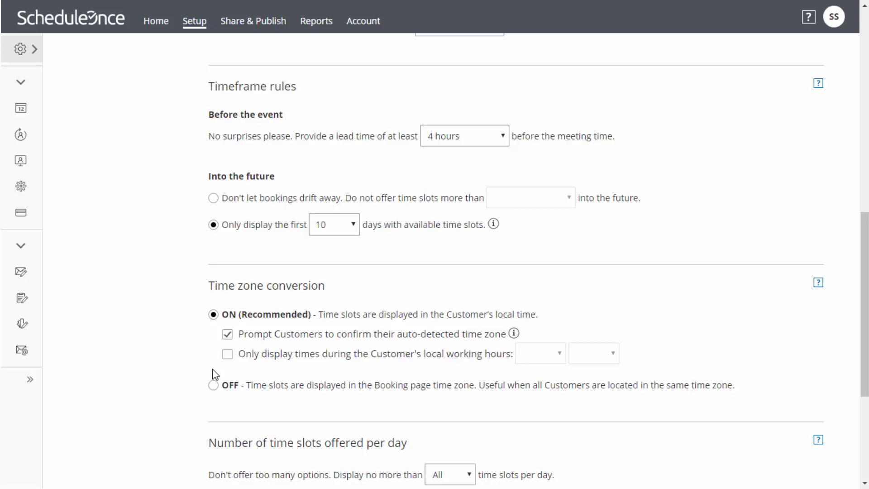
left_click(229, 338)
- Limit the number of time slots offered per day to 5 and save the time slot settings
scroll(246, 347, "down", 1)
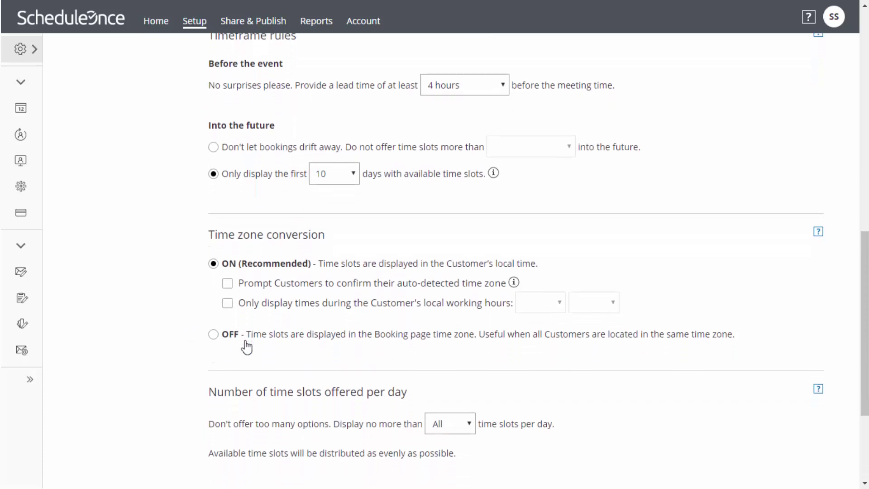
scroll(246, 347, "down", 2)
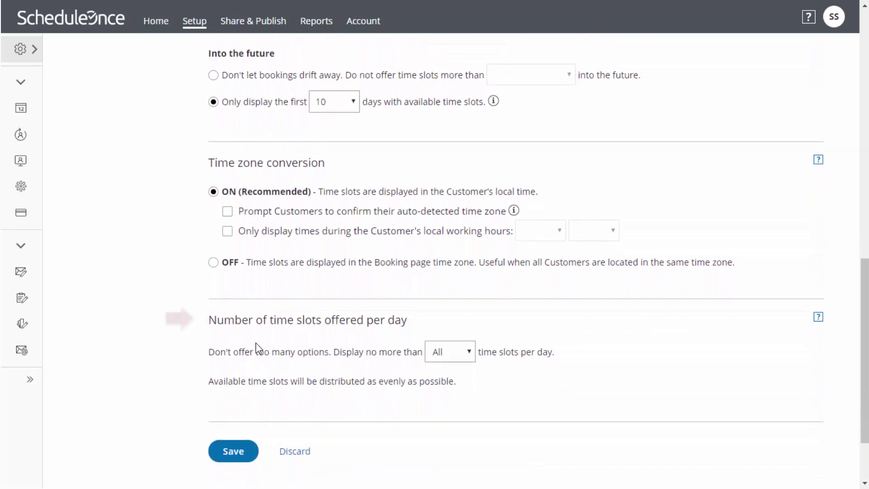
left_click(453, 352)
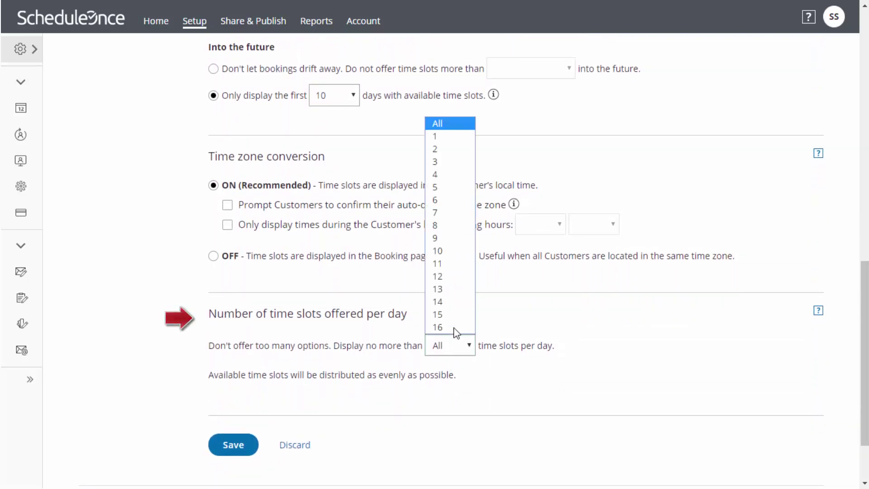
left_click(443, 188)
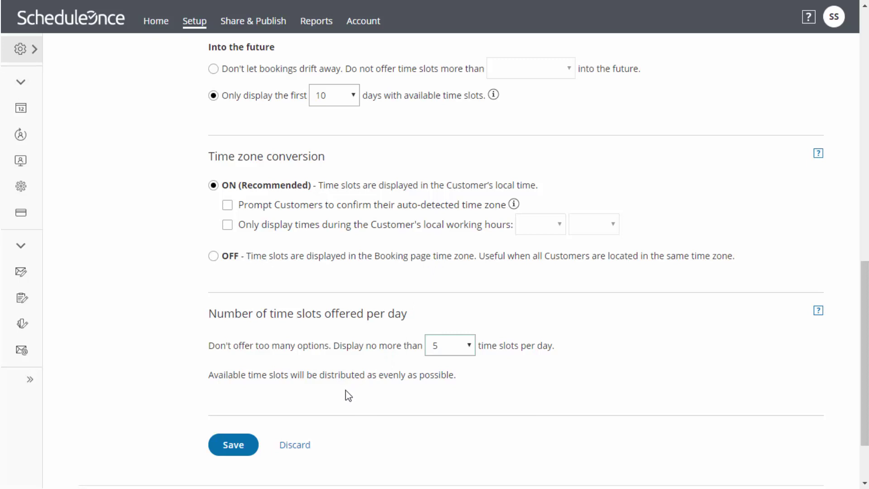
left_click(230, 446)
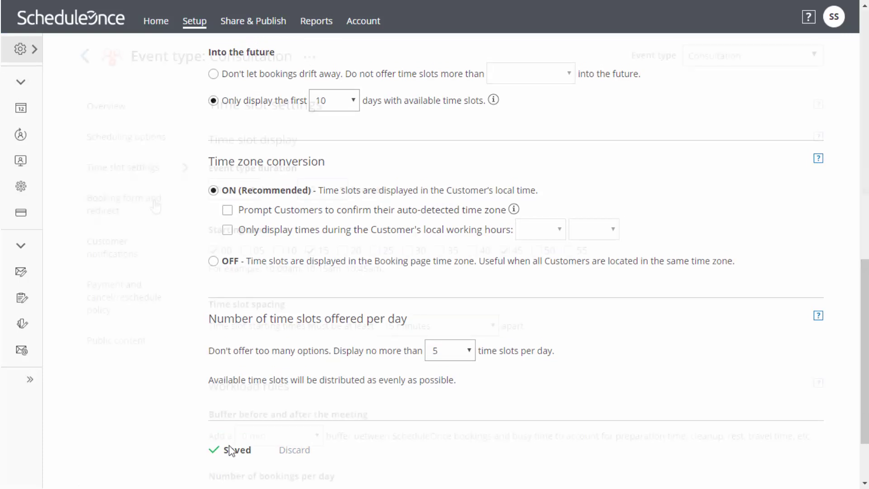
- Open the booking form and redirect settings, and examine the available booking forms and the fields in the Default form's preview
left_click(156, 206)
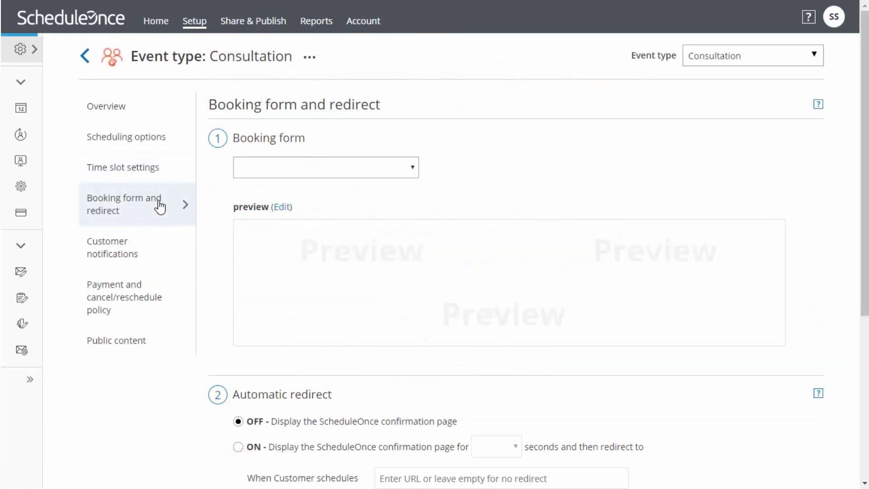
left_click(288, 173)
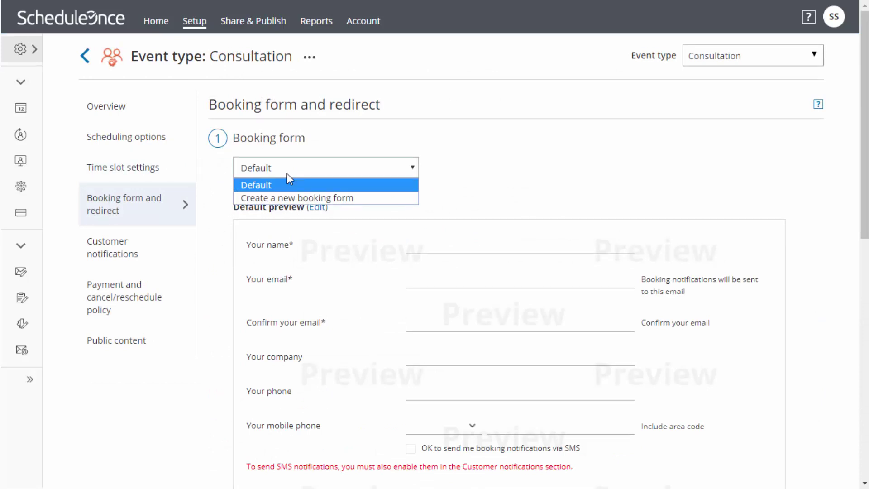
left_click(287, 173)
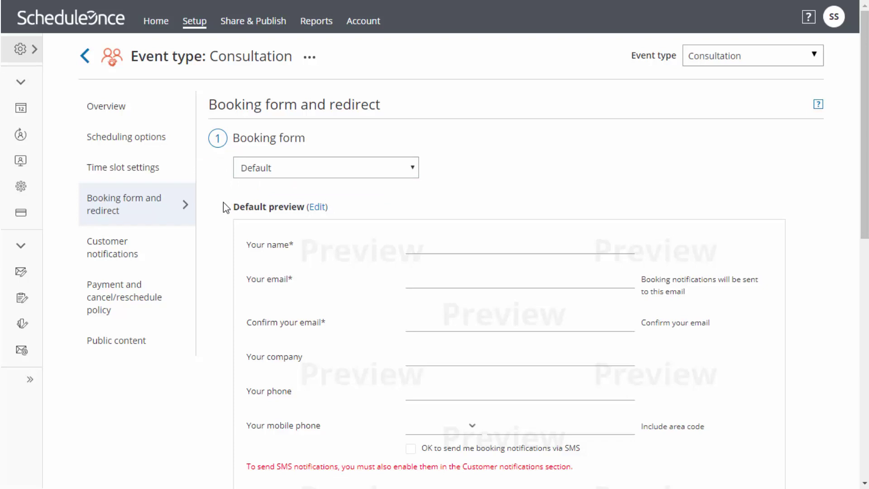
scroll(225, 207, "down", 1)
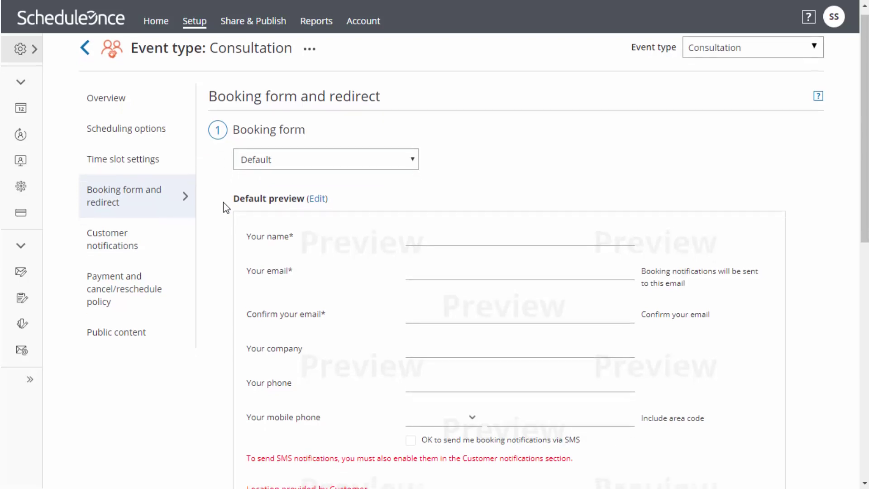
scroll(226, 208, "down", 2)
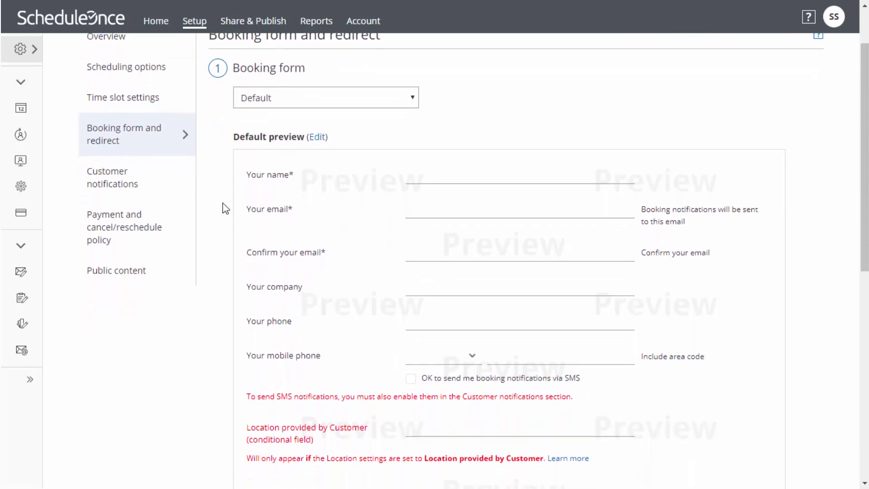
scroll(226, 209, "down", 1)
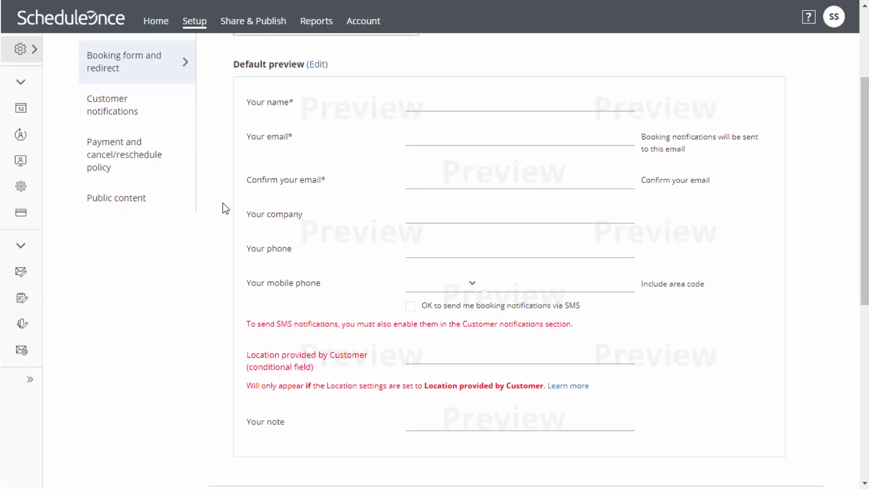
scroll(226, 208, "down", 2)
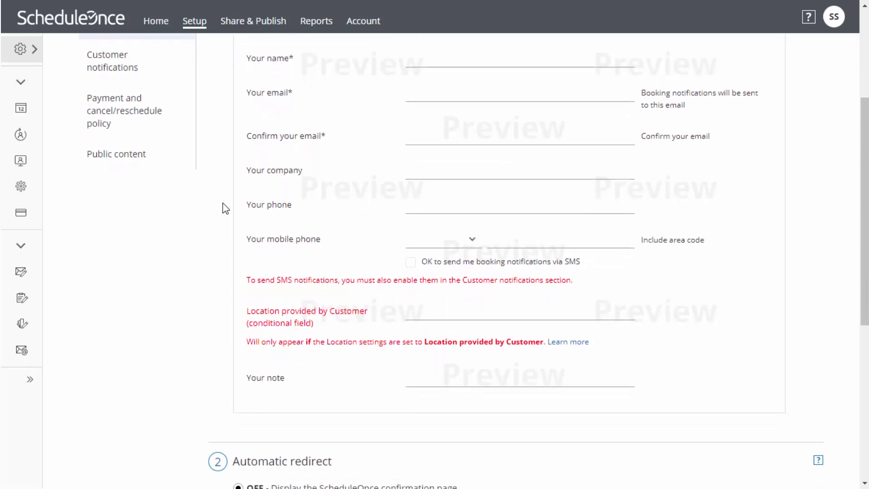
scroll(226, 208, "down", 2)
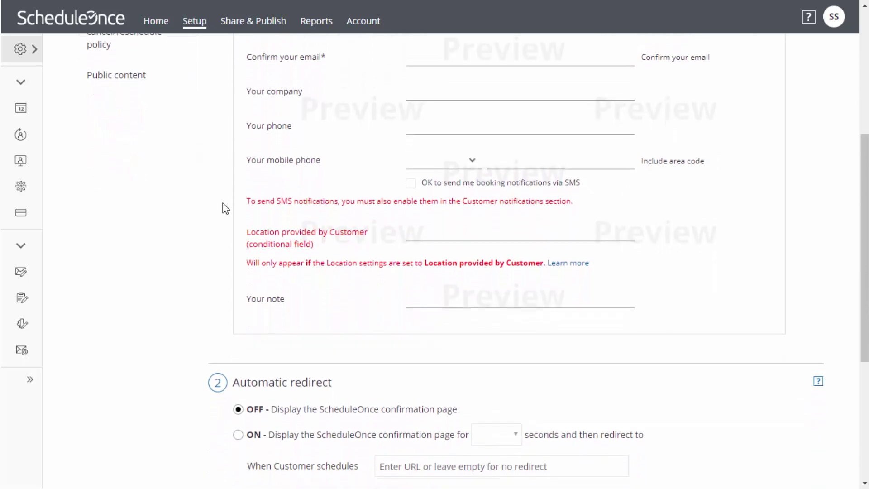
scroll(226, 208, "down", 2)
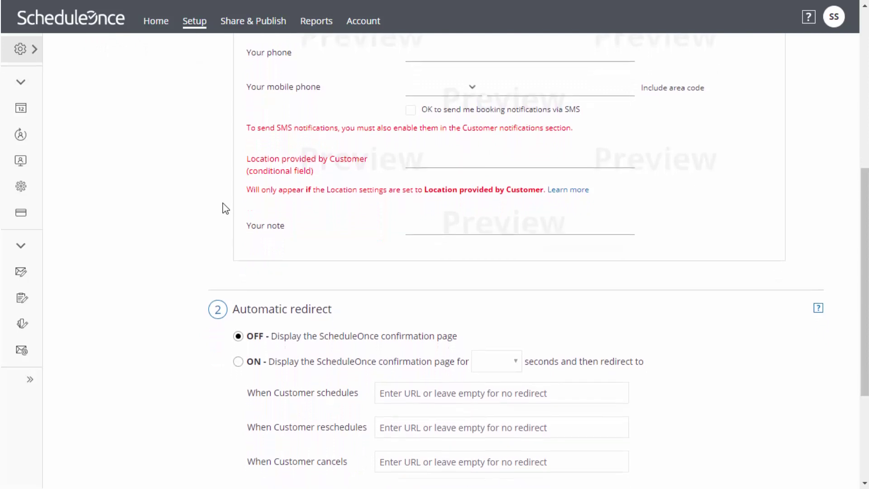
scroll(225, 208, "down", 1)
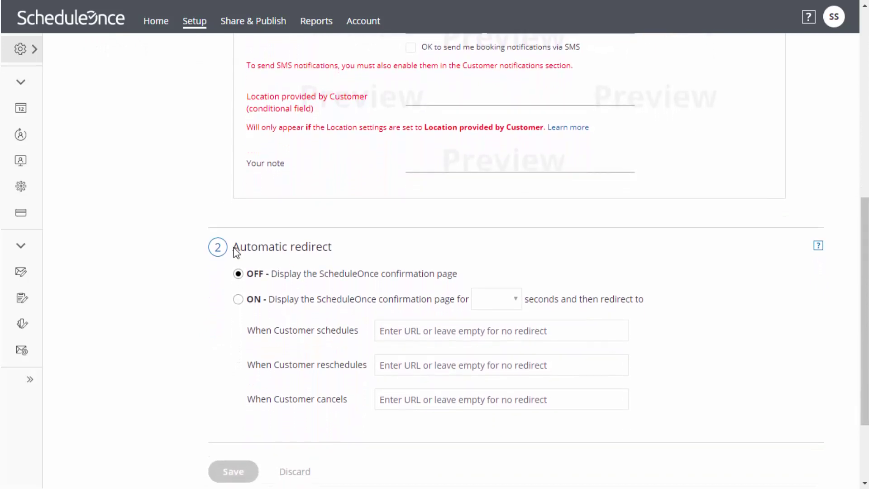
left_click(239, 299)
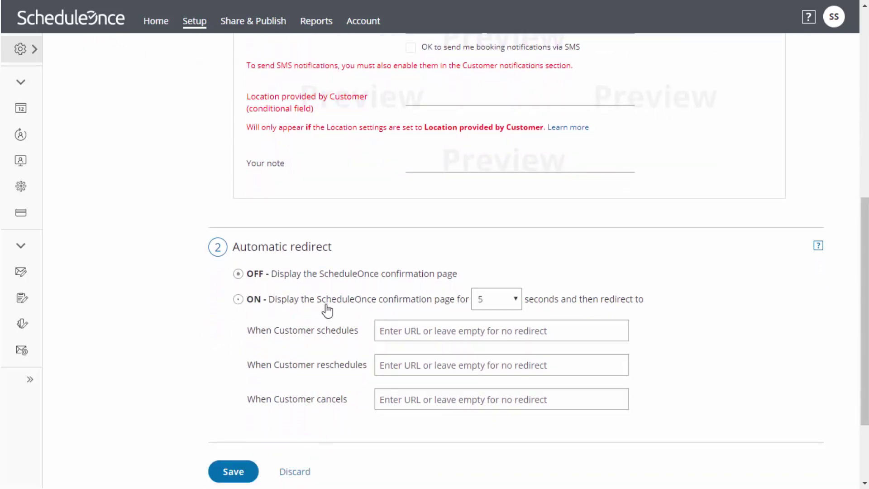
left_click(493, 330)
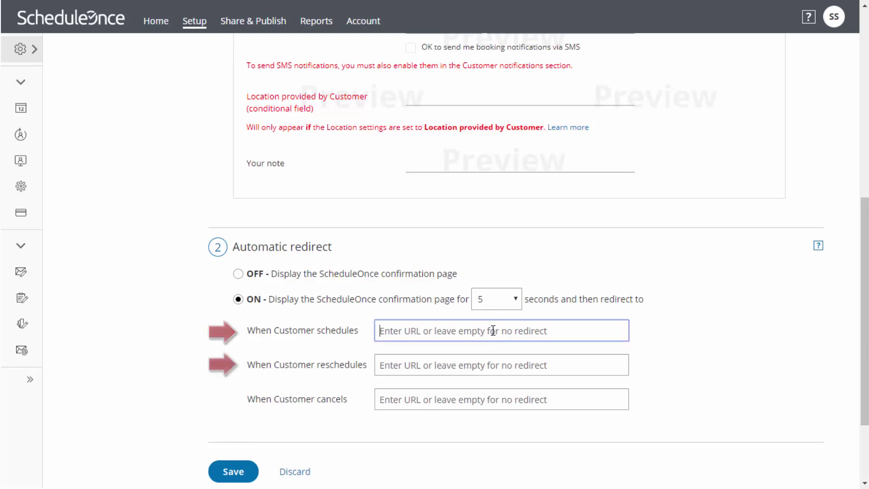
type("www.sc")
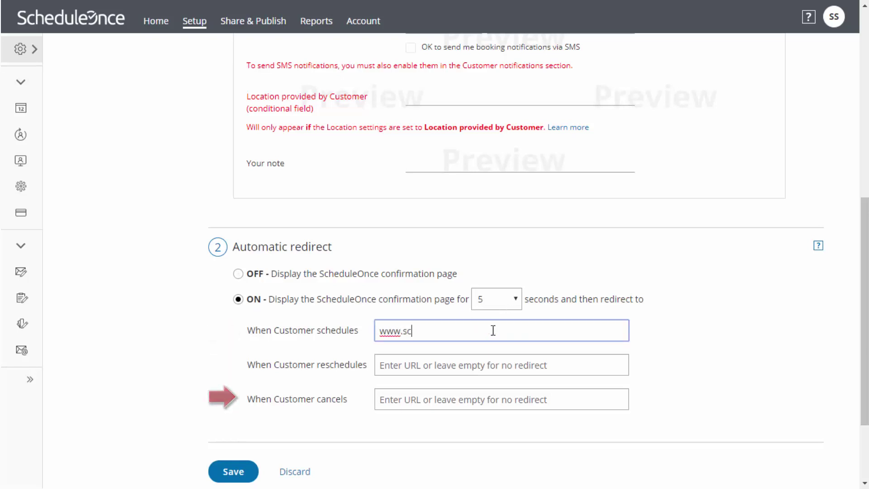
type("heduleonce.com")
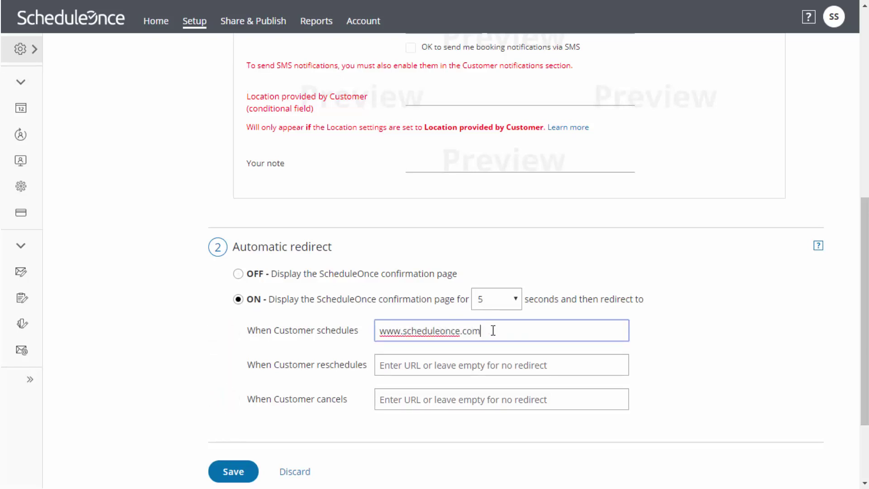
type("/thank-you")
- Set the confirmation page's display time before redirecting to 3 seconds, readjust it, and save the booking form and redirect settings
left_click(515, 302)
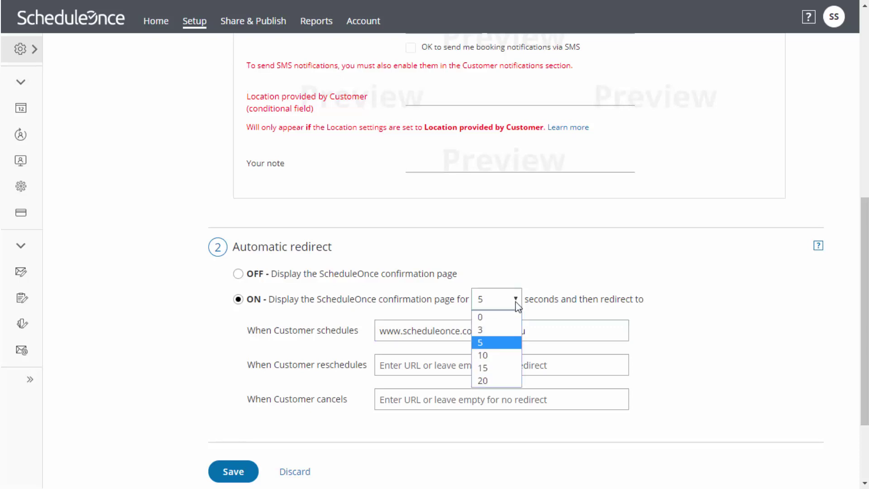
left_click(511, 330)
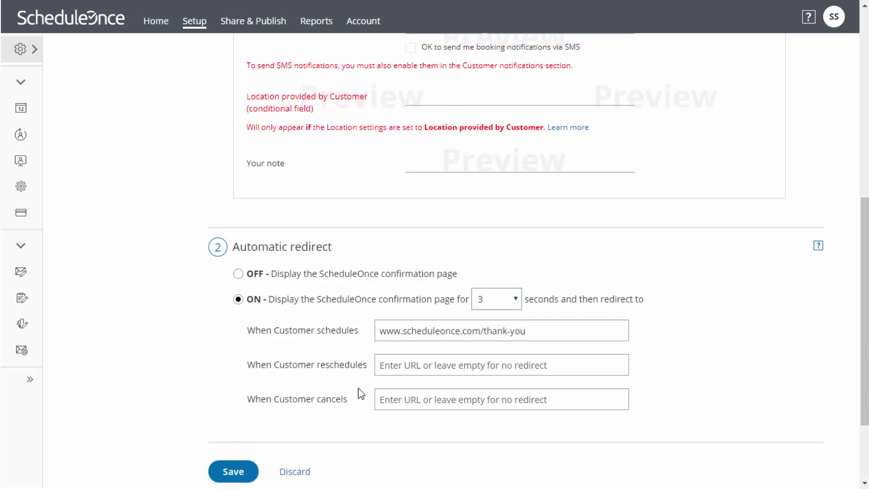
left_click(519, 312)
left_click(516, 322)
left_click(226, 478)
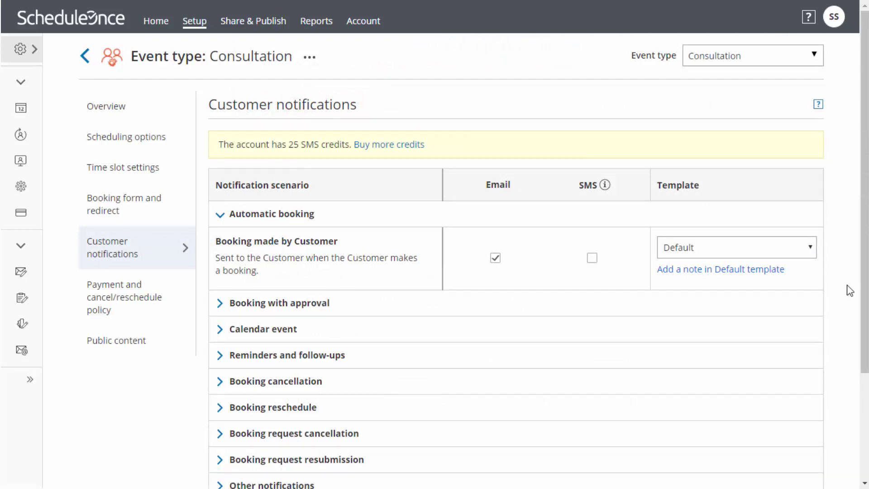
- Examine the customer notification scenarios for booking with approval, calendar event, and reminders and follow-ups
left_click(450, 311)
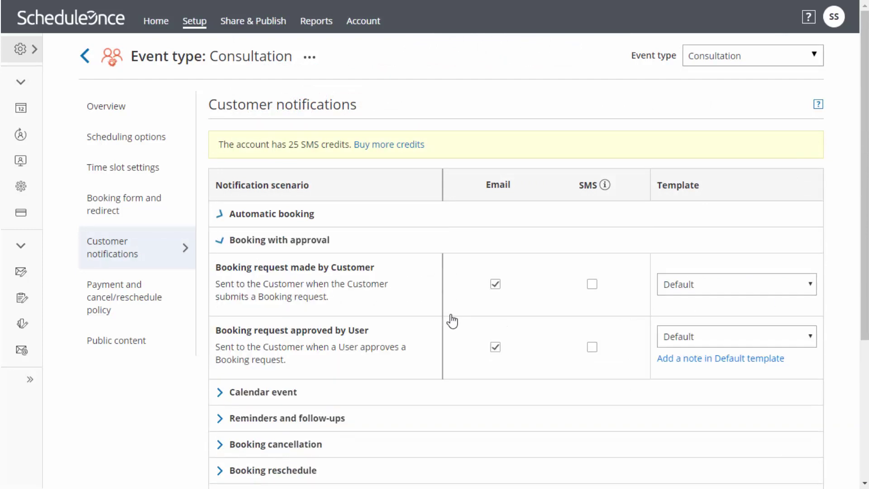
left_click(447, 397)
left_click(450, 374)
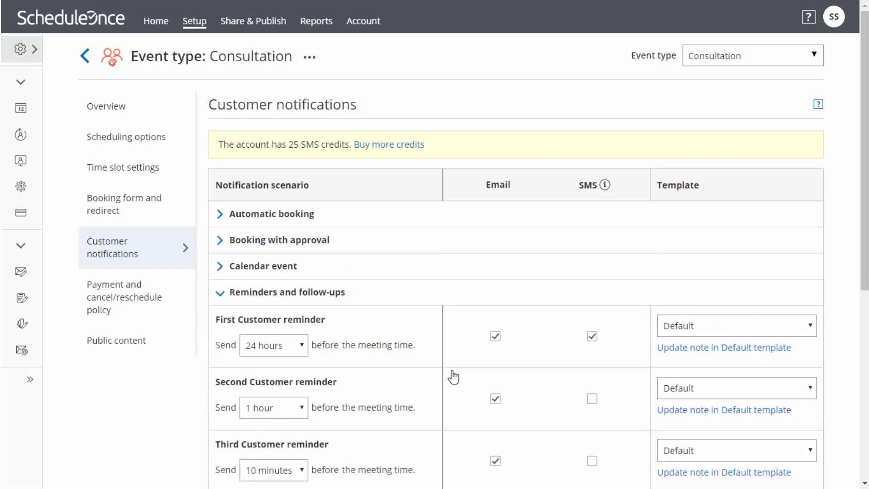
- Enable SMS for bookings made by the Customer and add a Default template note titled "I look forward to our meeting!"
left_click(451, 218)
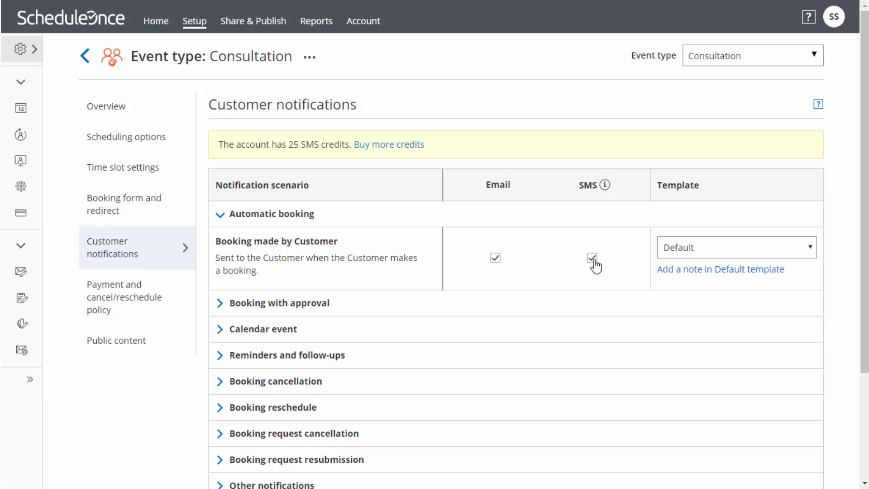
left_click(676, 271)
type("I look")
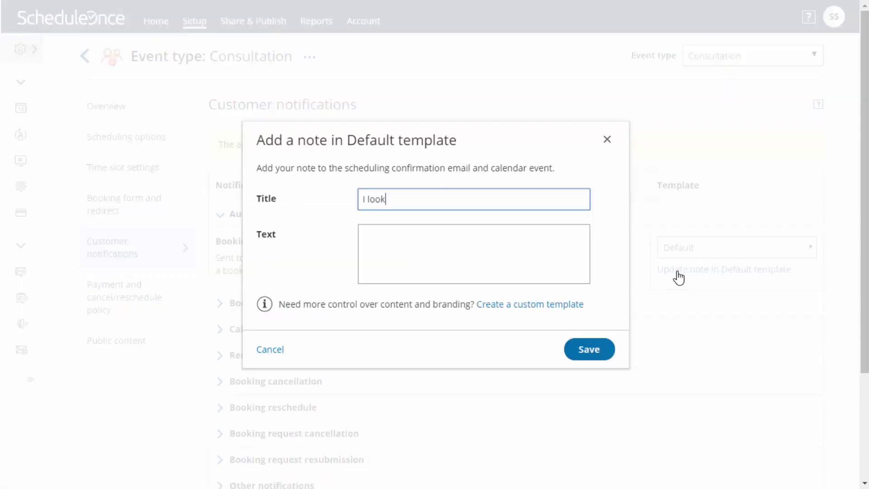
type(" forward to our meeting!")
left_click(588, 349)
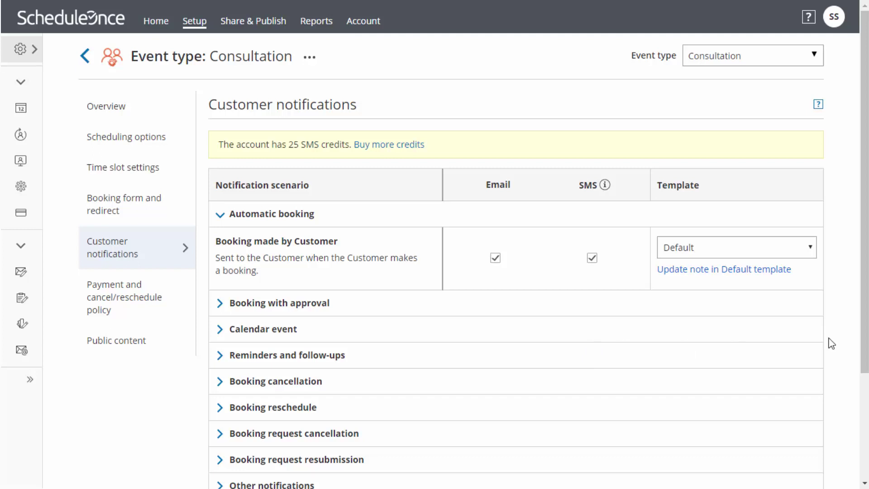
- Save the customer notification settings
scroll(832, 337, "down", 2)
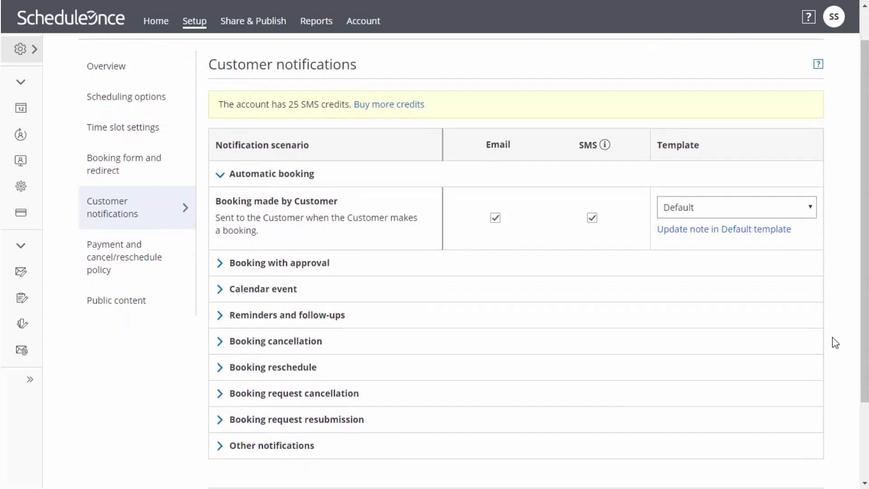
scroll(832, 338, "down", 1)
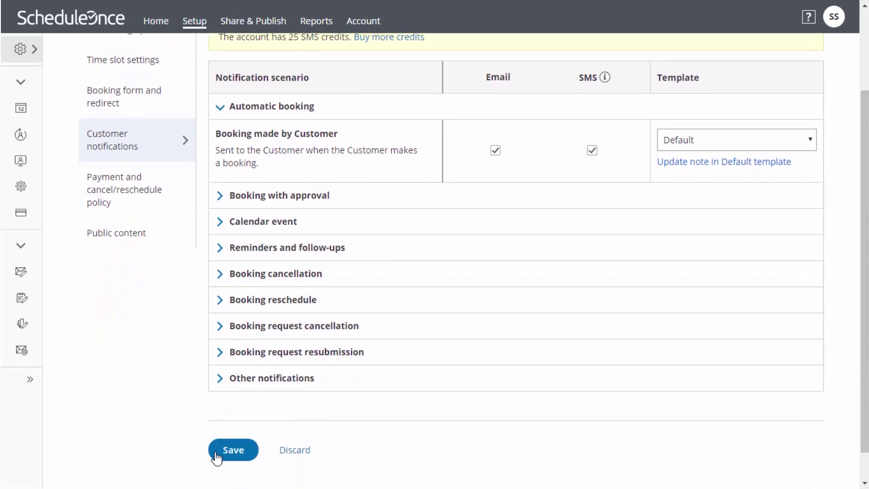
left_click(229, 450)
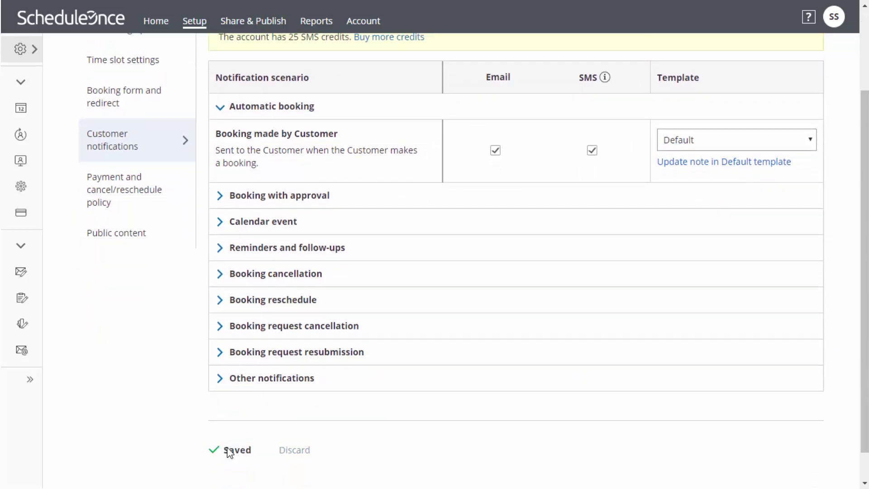
- Compare the payment and pricing options, and choose displaying a 100.00 U.S. Dollar price and collecting payment via ScheduleOnce
left_click(179, 210)
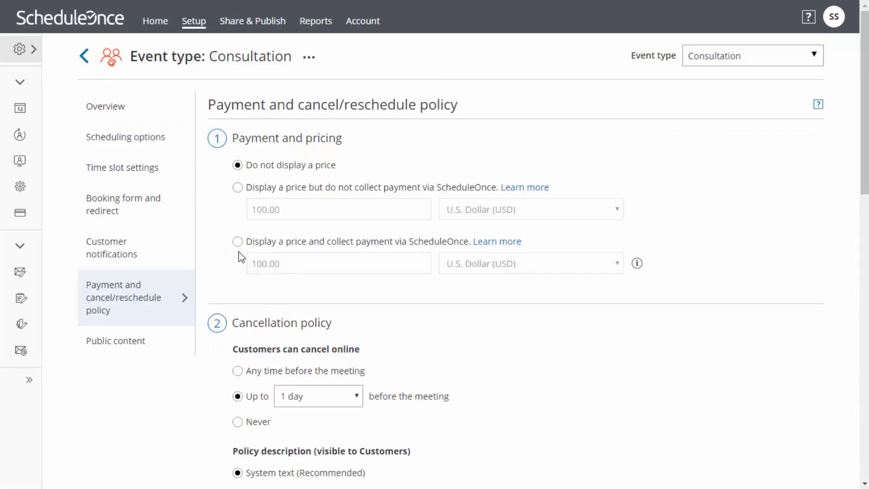
left_click(242, 244)
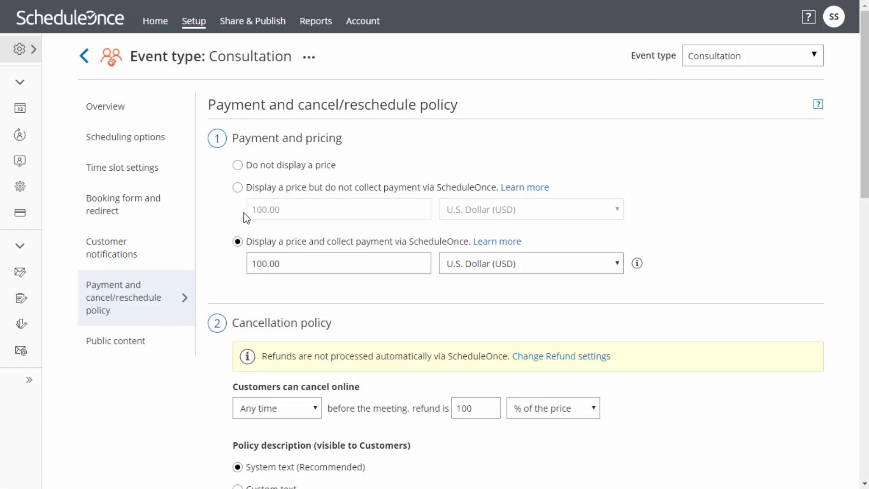
left_click(238, 188)
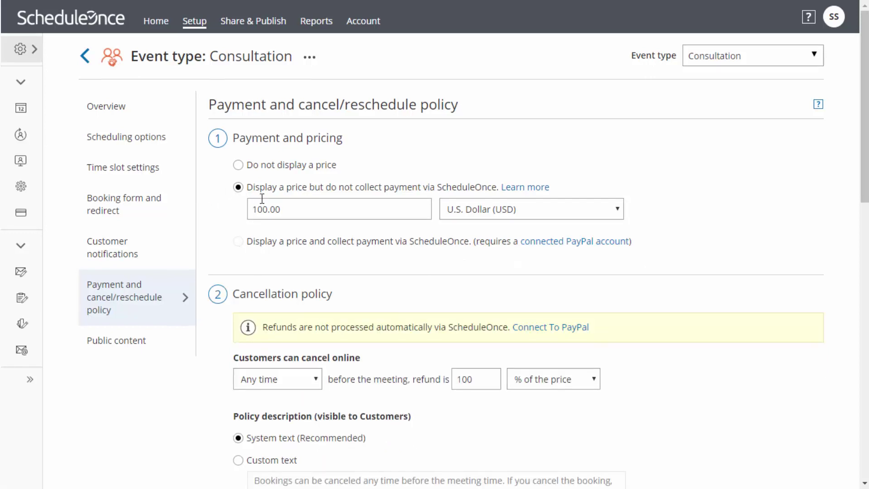
left_click(236, 167)
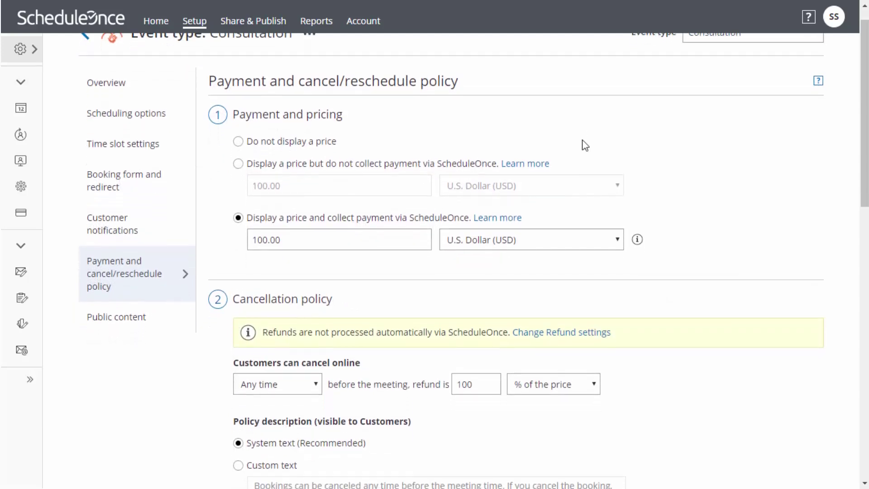
- Review the cancellation refund, reschedule fee and customer reason options, and save the payment and cancel/reschedule policy
scroll(584, 145, "down", 3)
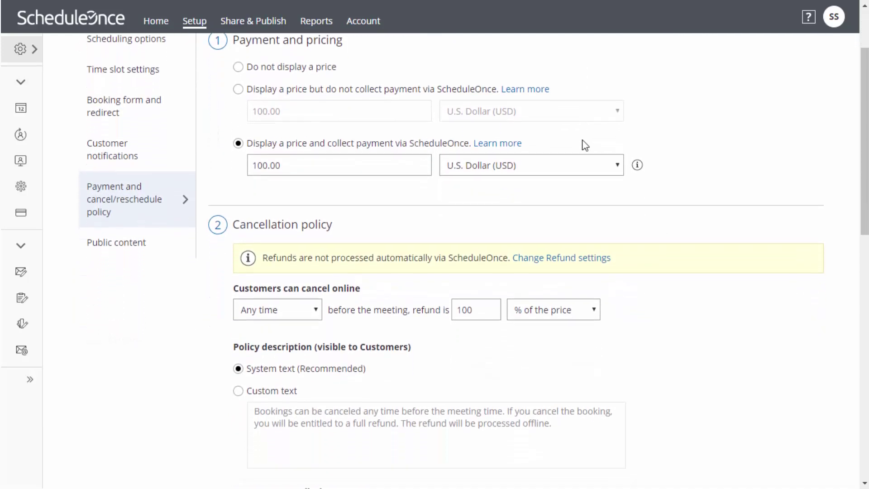
scroll(585, 145, "down", 2)
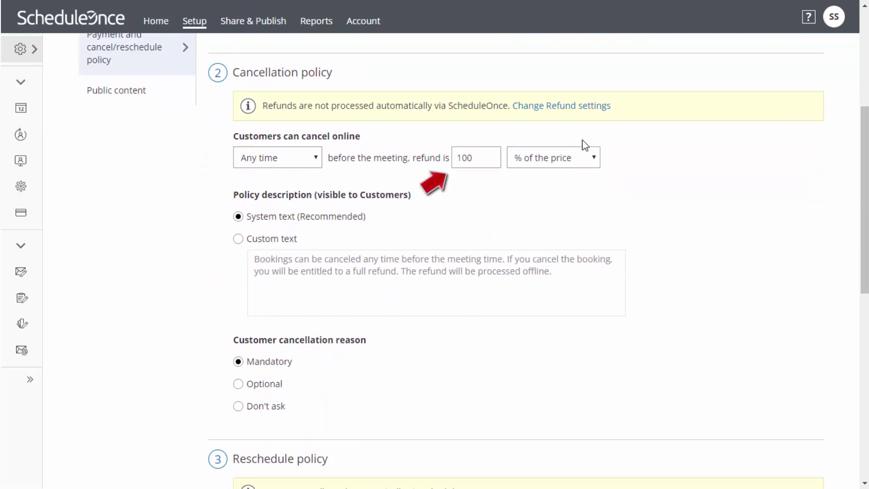
scroll(585, 144, "down", 3)
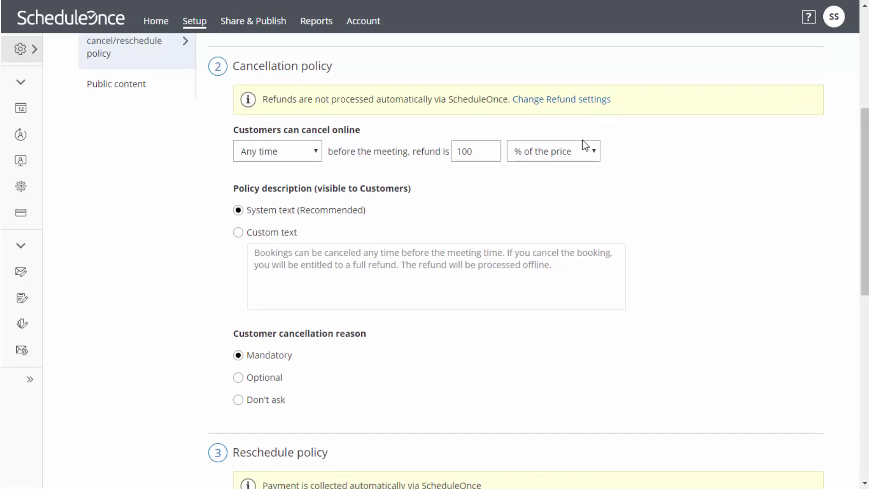
scroll(585, 145, "down", 1)
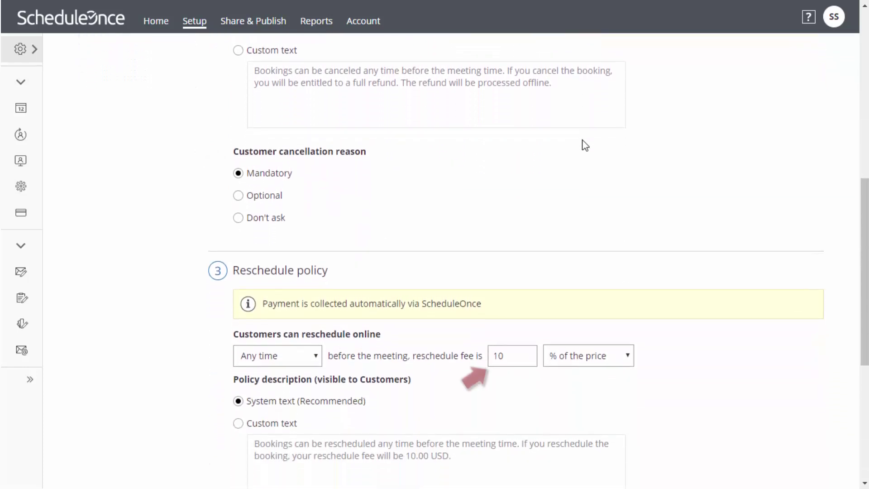
scroll(585, 145, "down", 1)
scroll(585, 145, "down", 4)
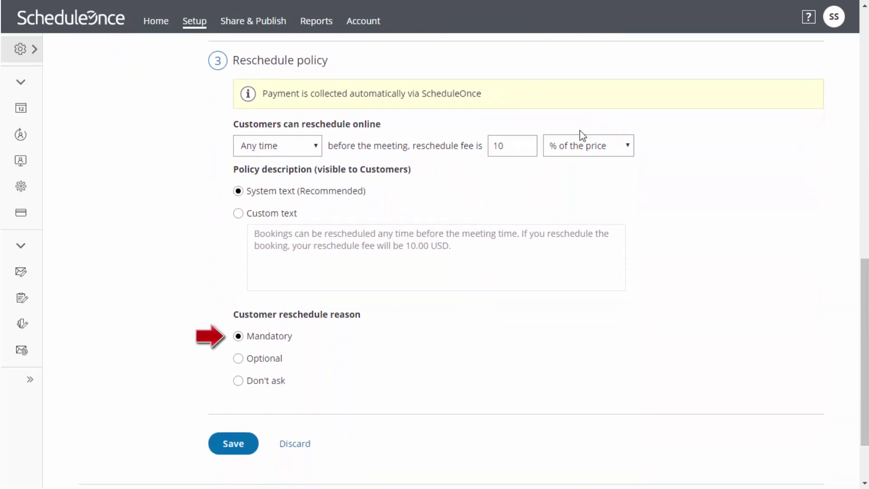
left_click(228, 445)
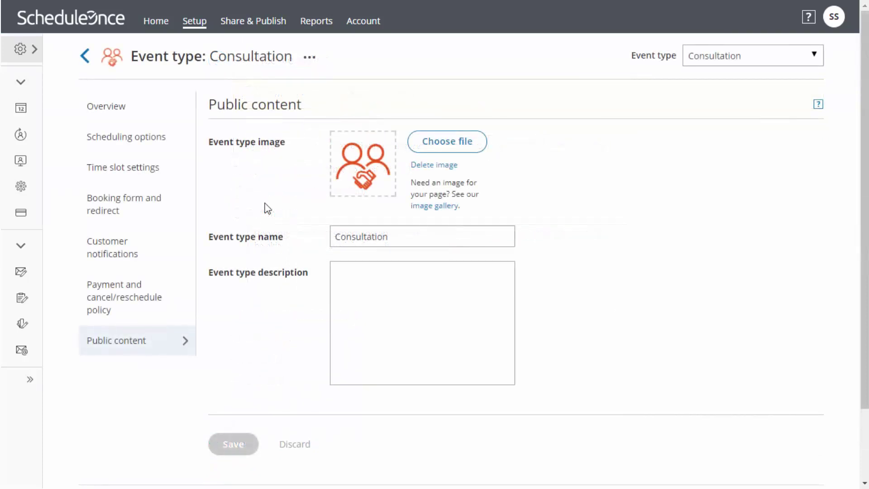
- Enter "Let's find out how I can help your business!" as the event type description and save the public content
left_click(410, 304)
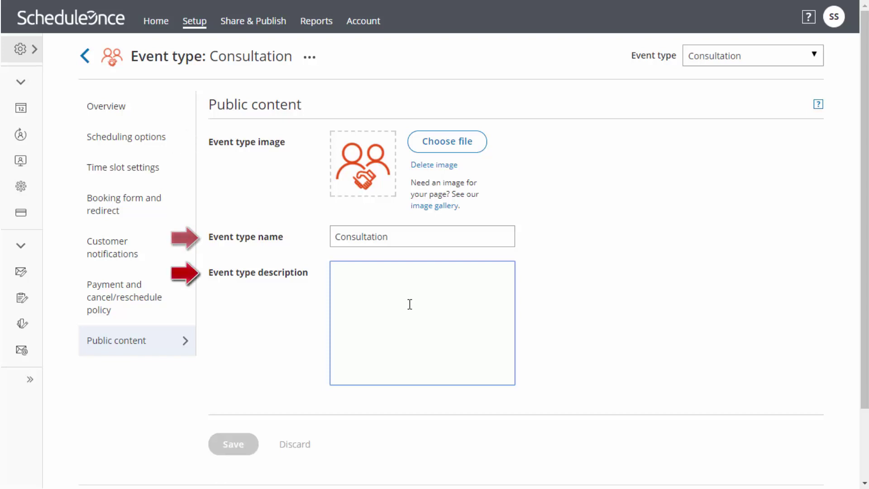
type("Let's find ou")
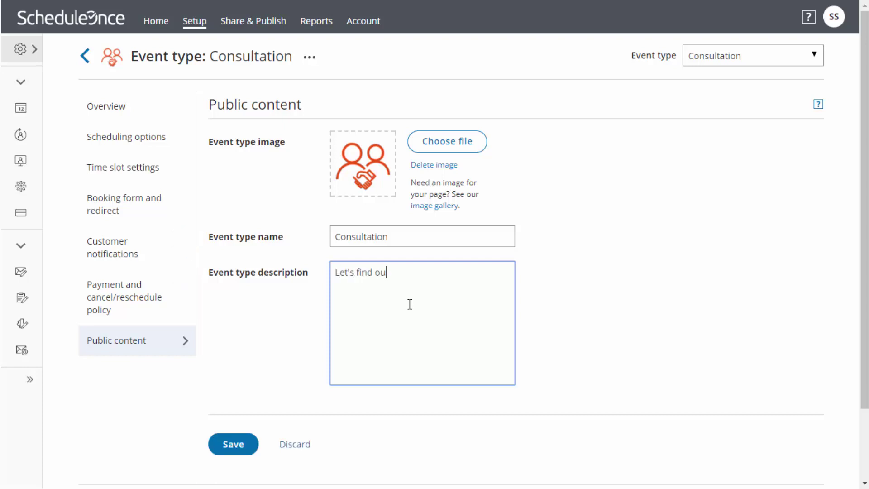
type("t how I can help your business!")
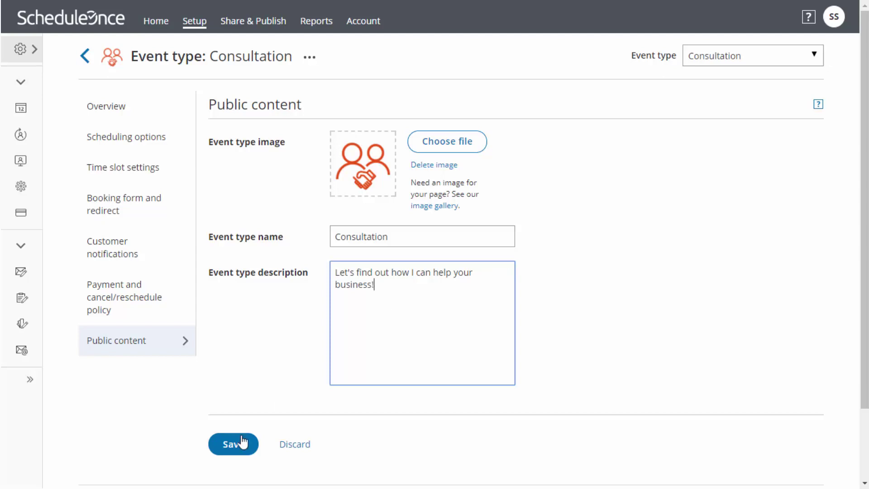
left_click(239, 442)
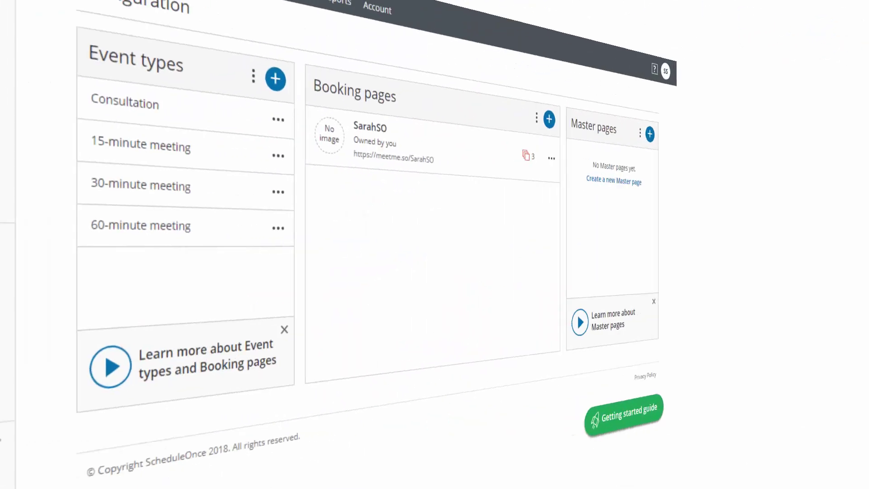